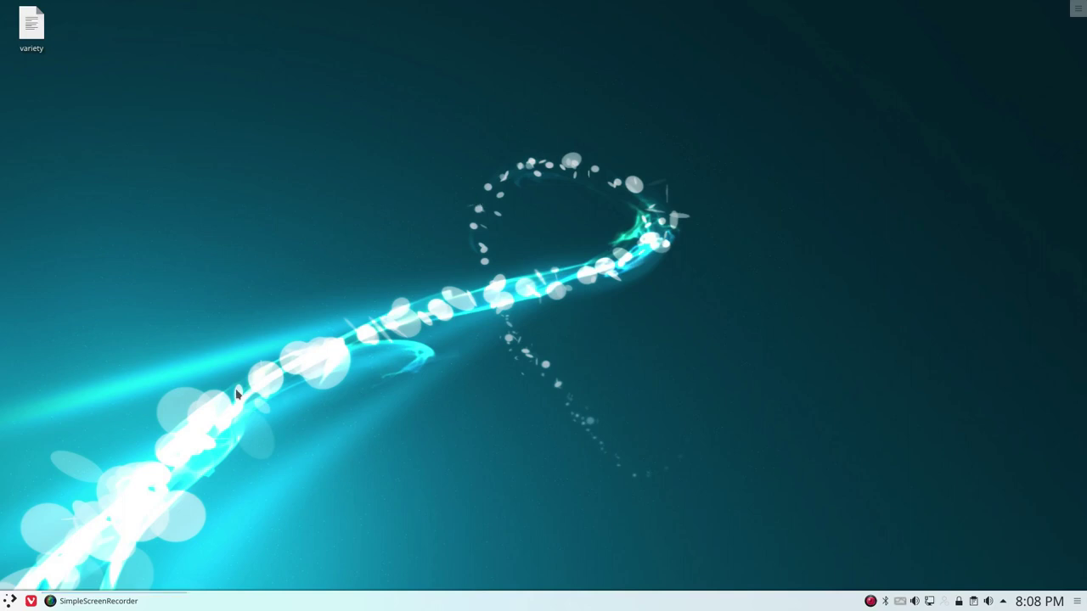
Step: Launch Firefox from the KDE application launcher by searching 'fire'
click(11, 601)
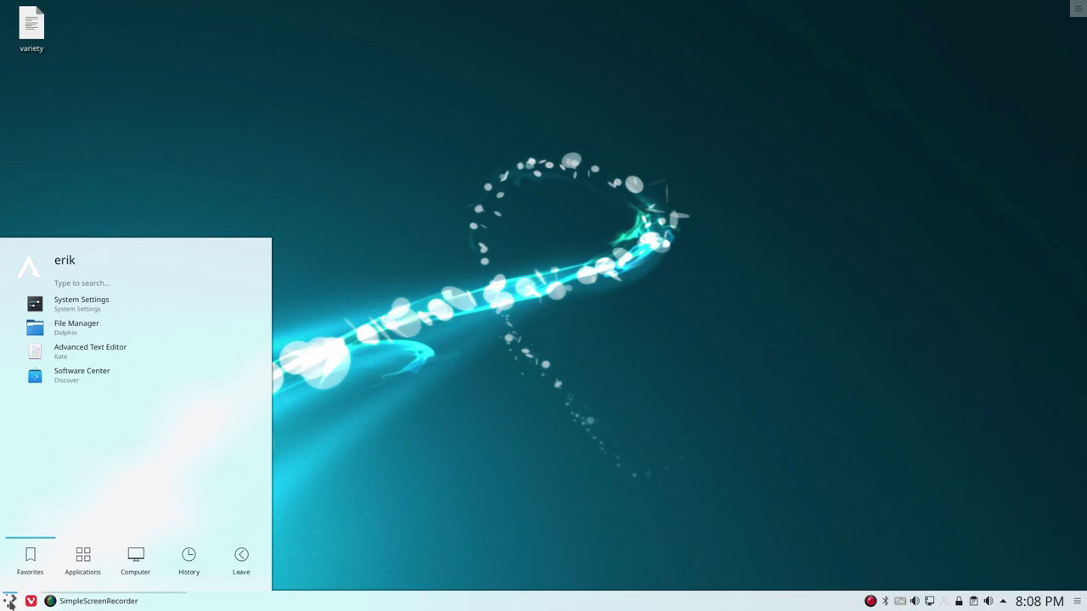
text(fire)
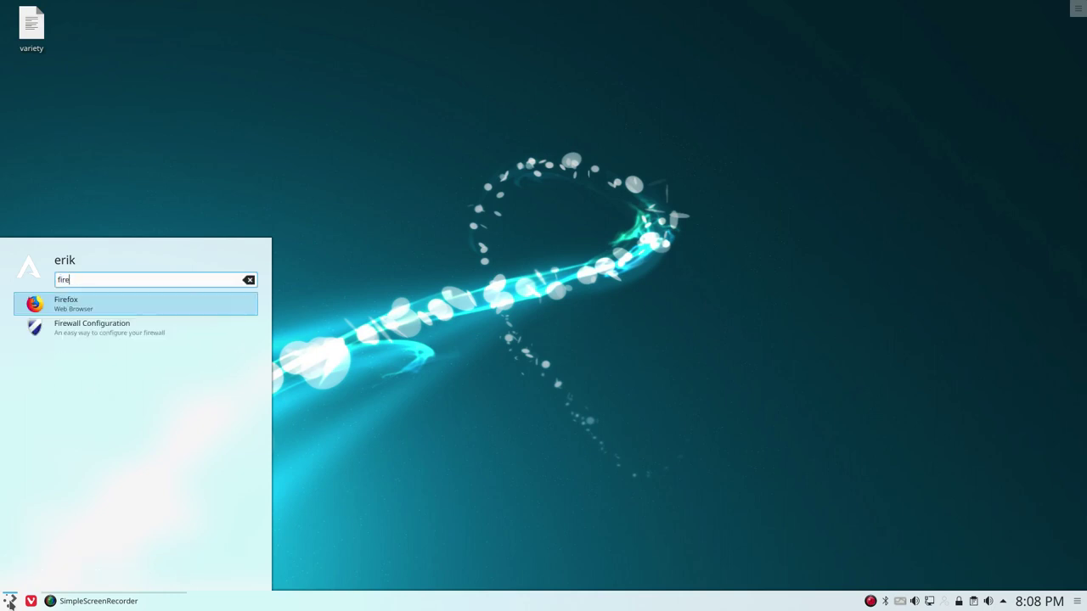
key(Return)
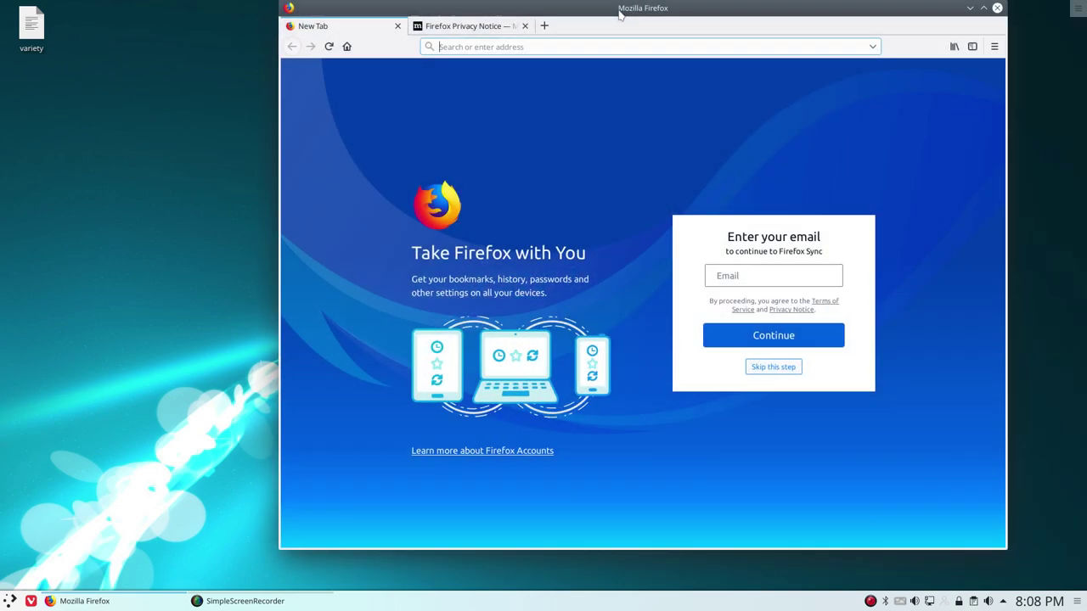
mouse_move(622, 12)
mouse_down()
mouse_move(469, 87)
mouse_move(551, 34)
mouse_up()
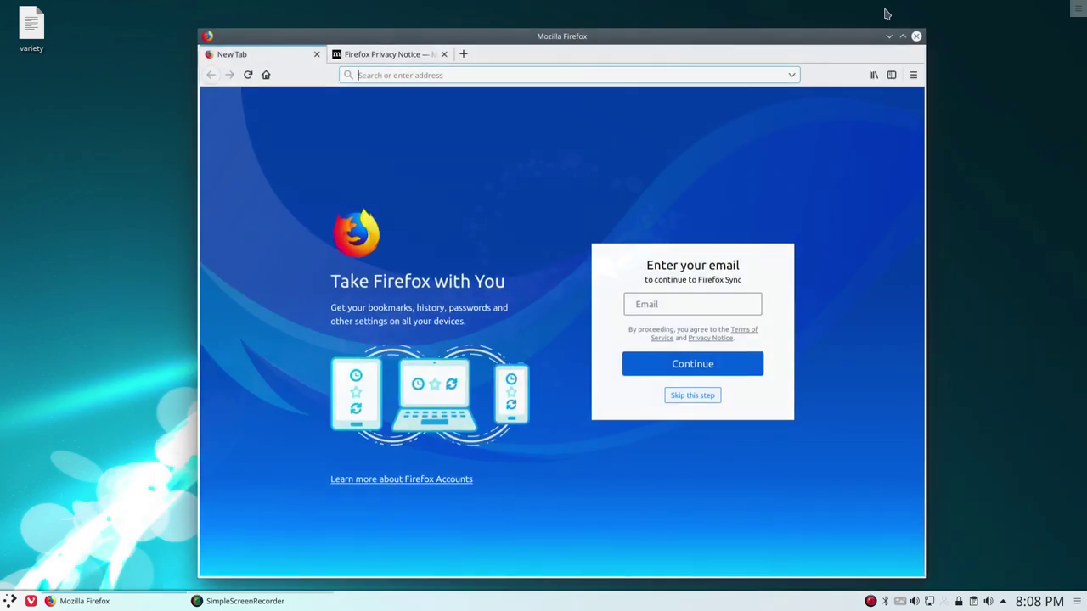
click(912, 77)
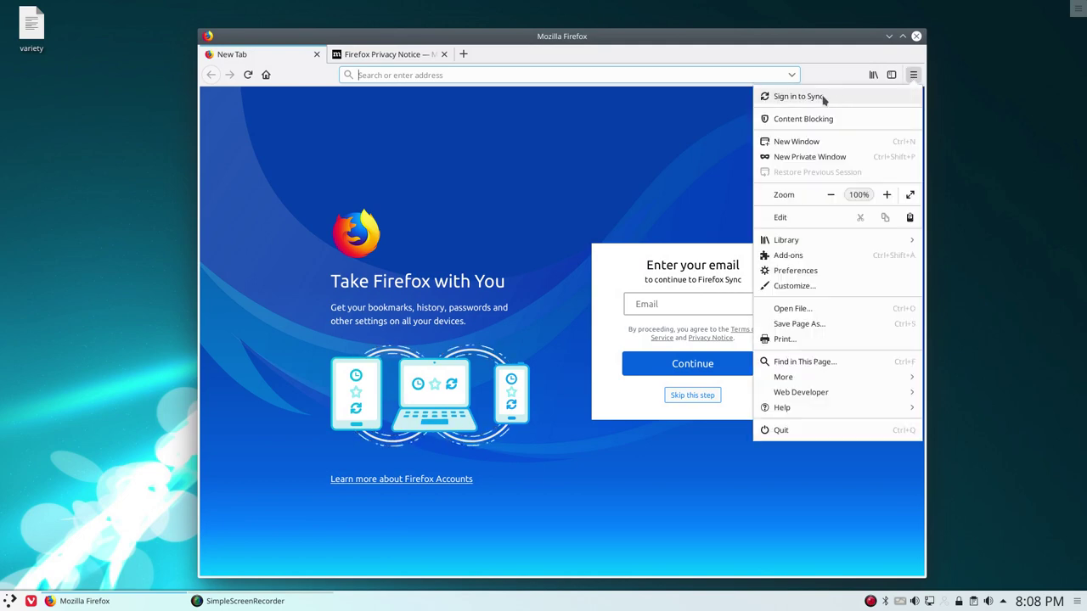
click(621, 112)
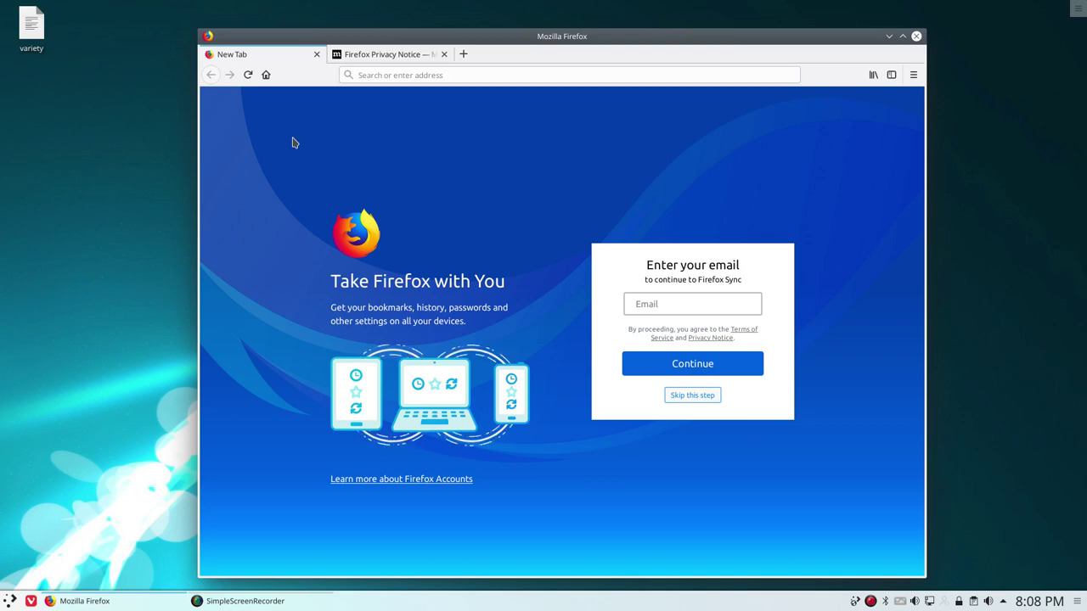
key(alt)
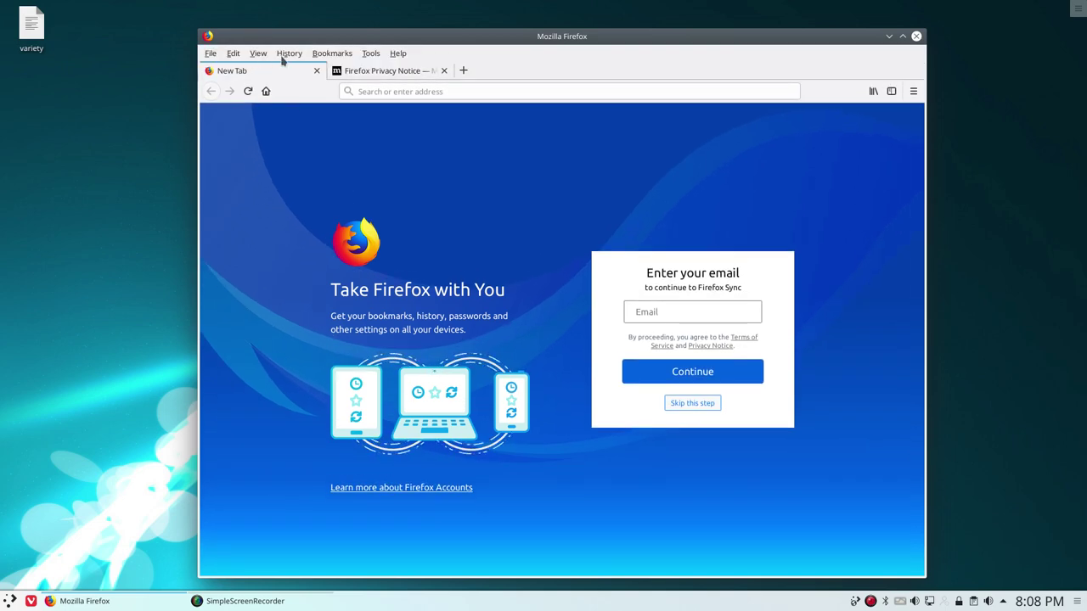
click(322, 54)
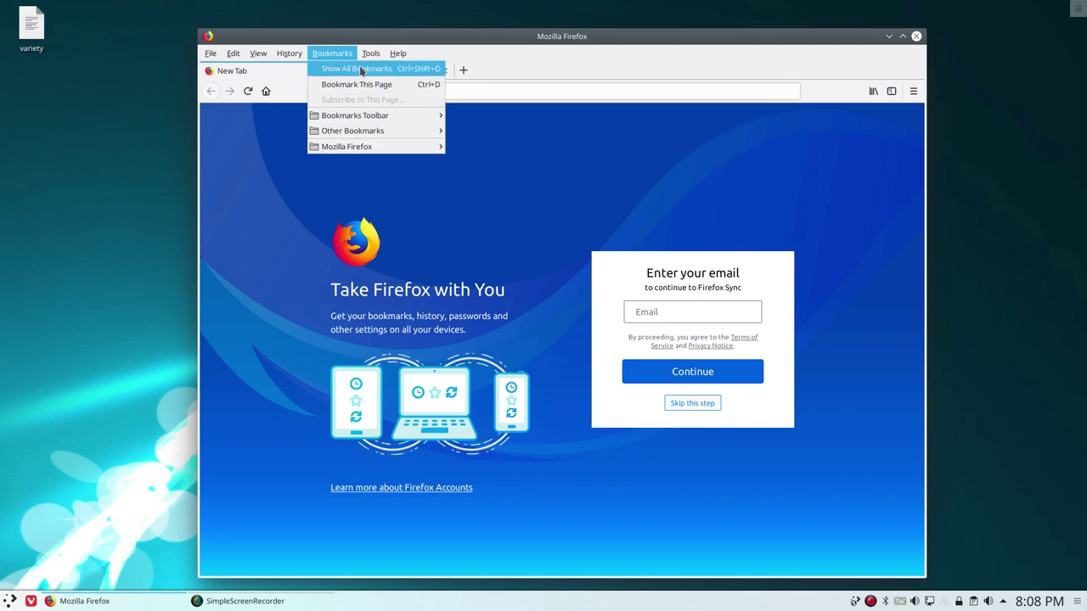
click(357, 69)
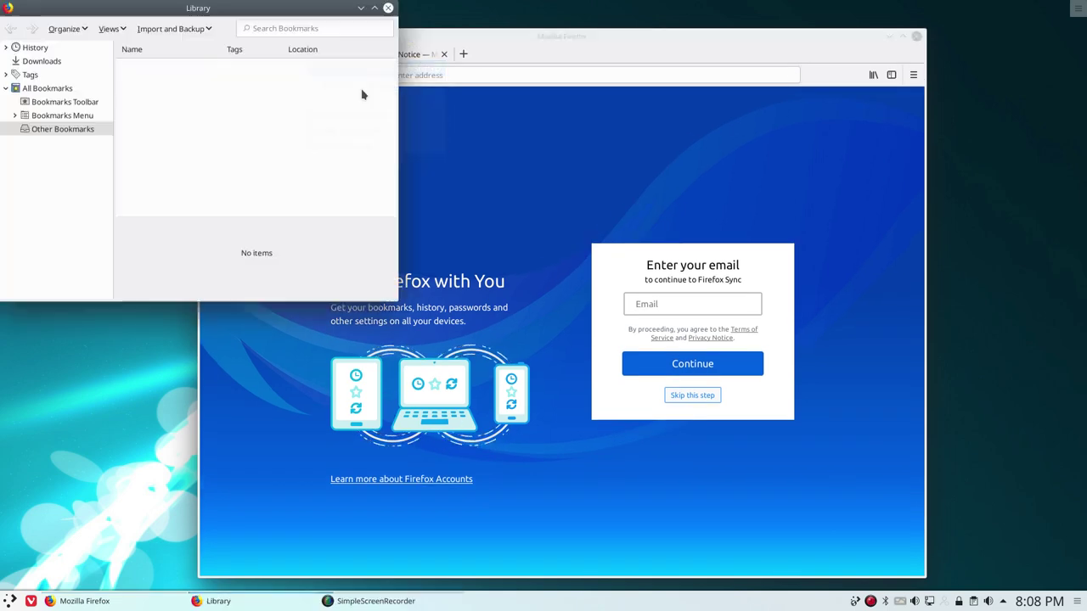
click(78, 106)
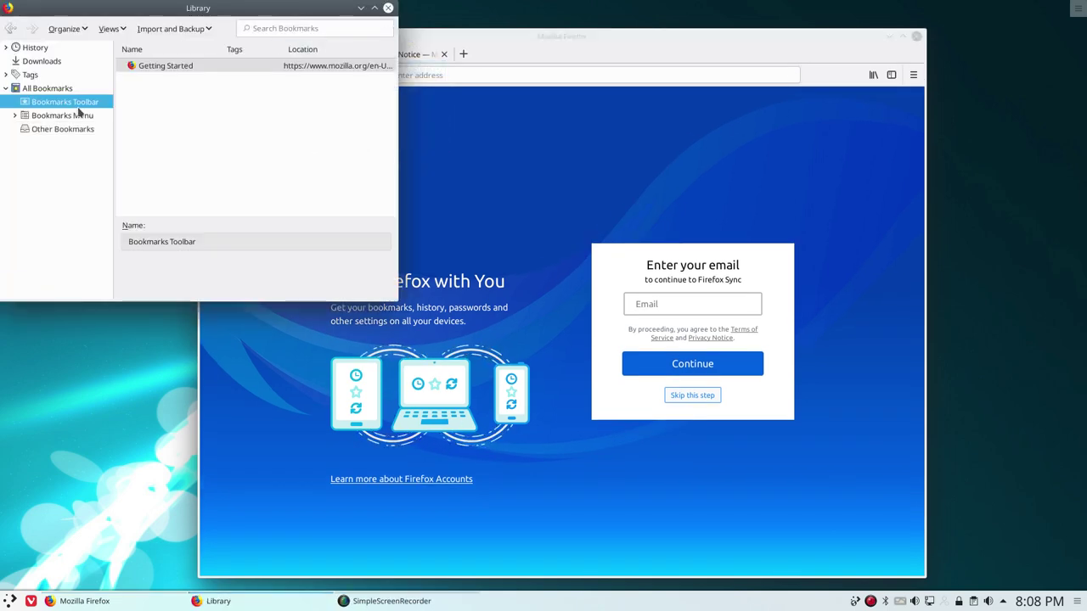
click(389, 8)
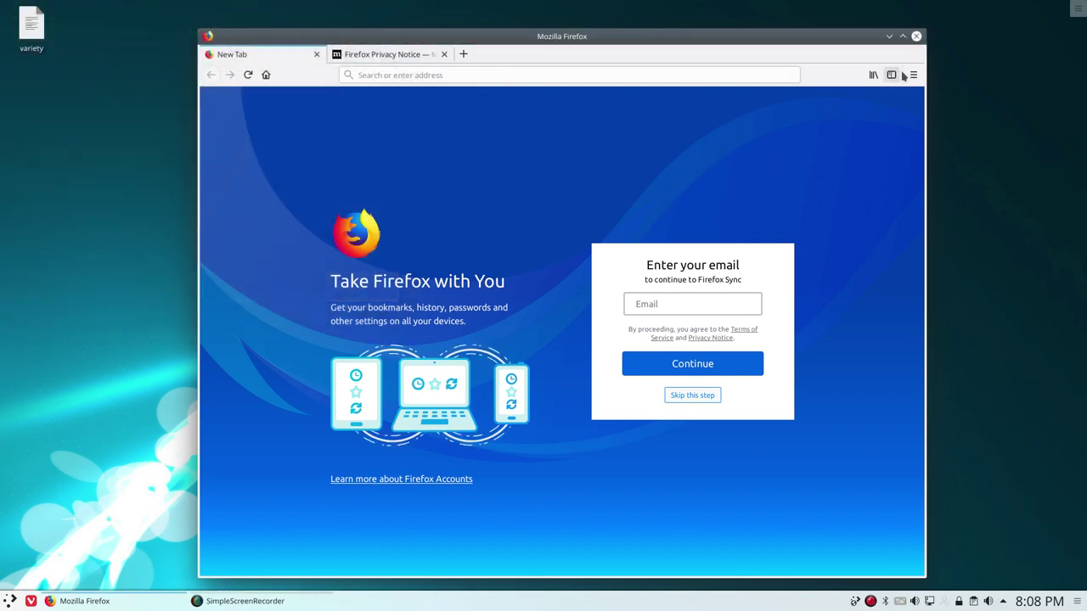
Step: Close Firefox and both its tabs, turning off the warning about closing multiple tabs
click(916, 37)
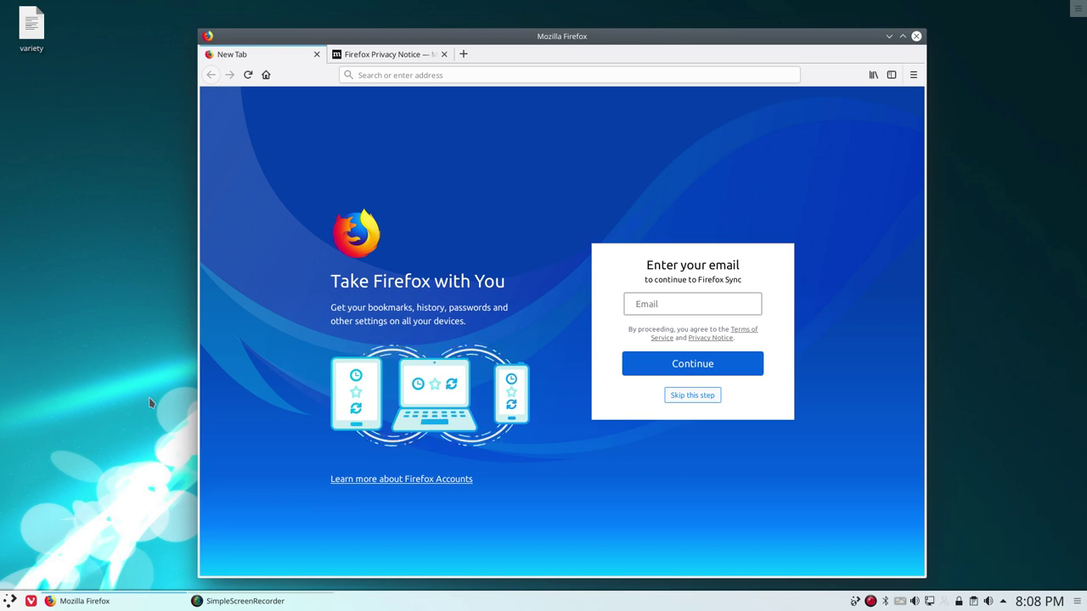
click(917, 36)
click(516, 317)
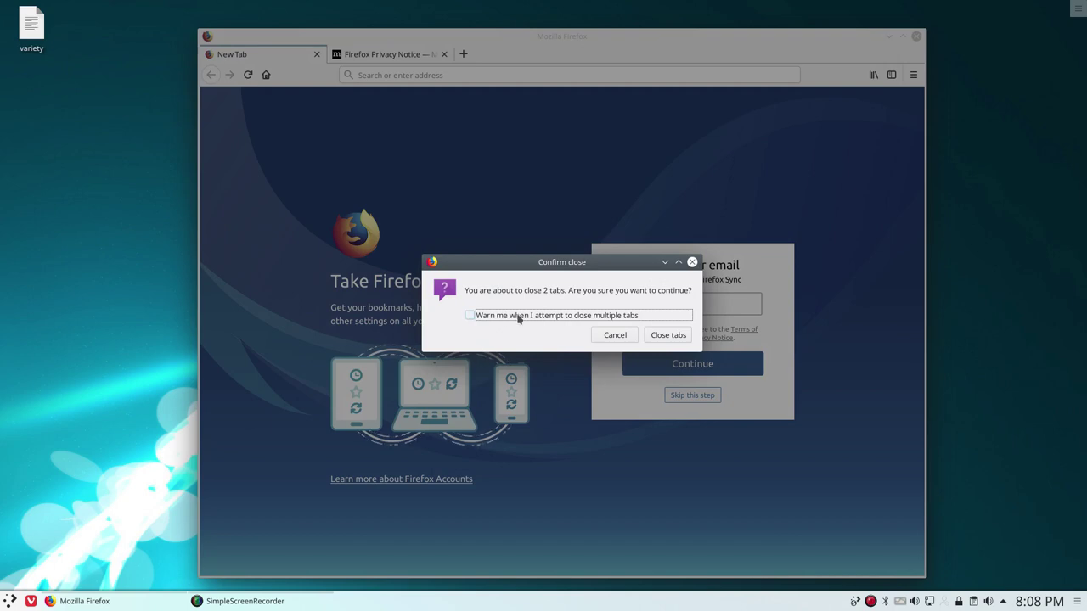
click(652, 338)
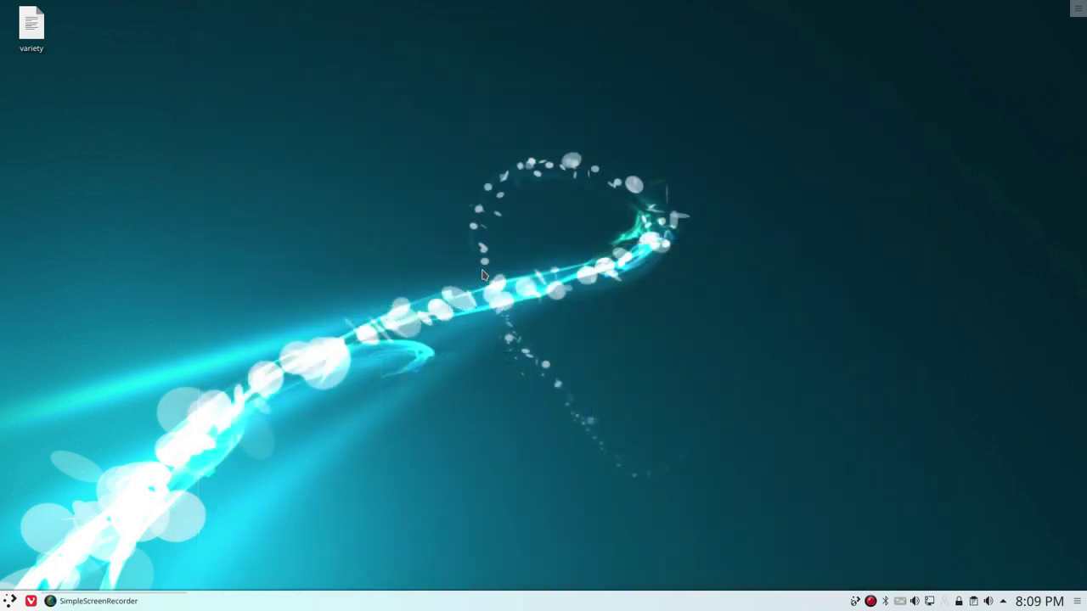
Step: In a new terminal, run 'trizen yay' and cancel the package selection without installing
key(ctrl+alt+t)
text(trizen)
key(BackSpace)
key(BackSpace)
text(n yay)
key(Return)
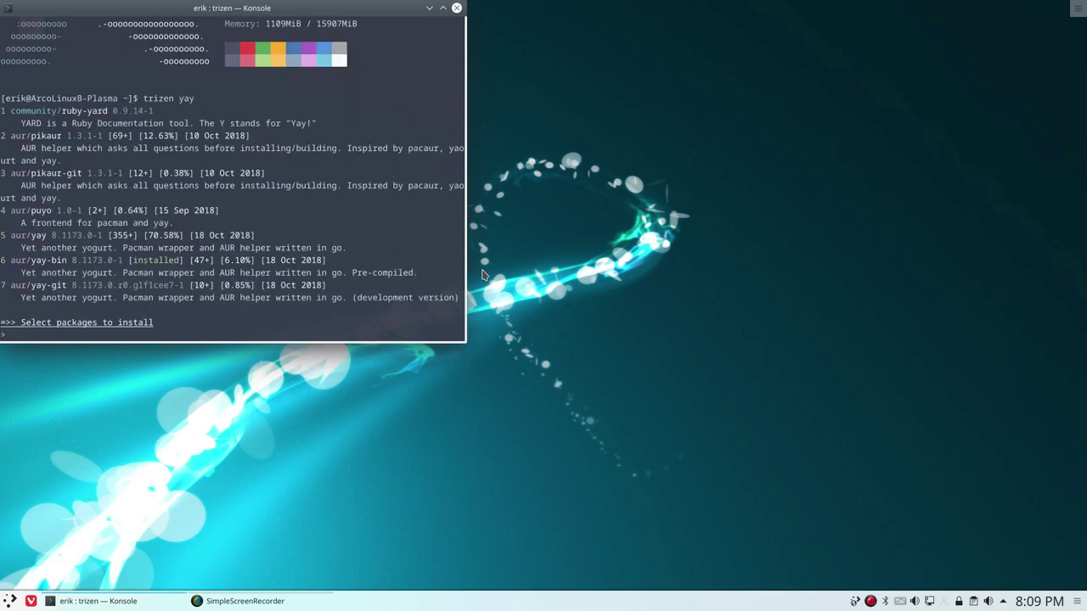
key(ctrl+c)
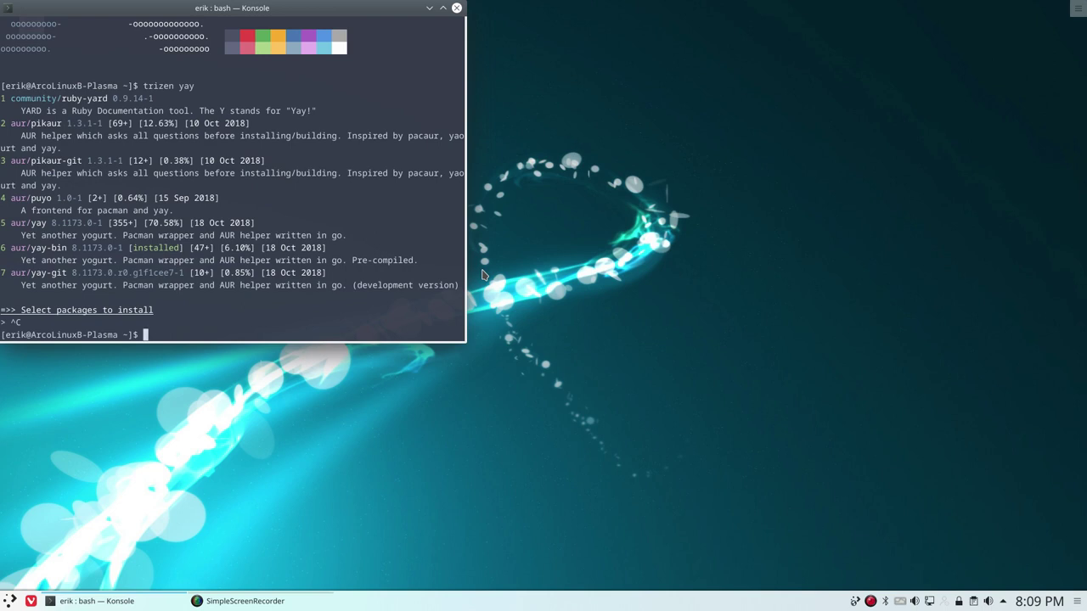
Step: Enter the command 'yay lastpass' at the shell prompt
text(yay)
key(BackSpace)
key(BackSpace)
key(BackSpace)
text(yay )
text(lastpass)
Step: Install aur/lastpass with yay as option 2, skipping diffs and authorising with the sudo password
key(Return)
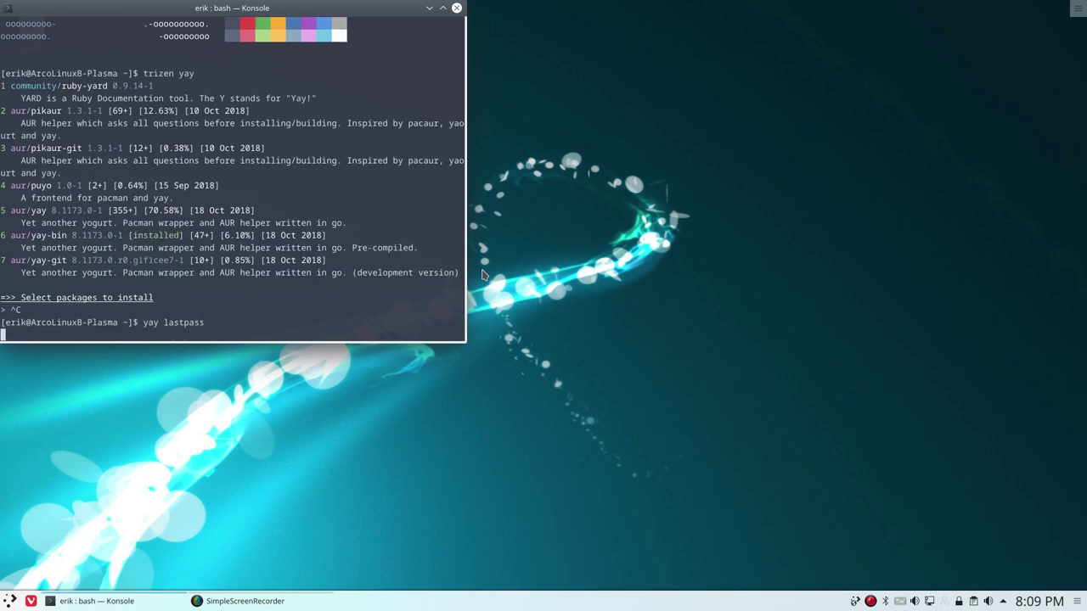
drag(315, 14, 725, 74)
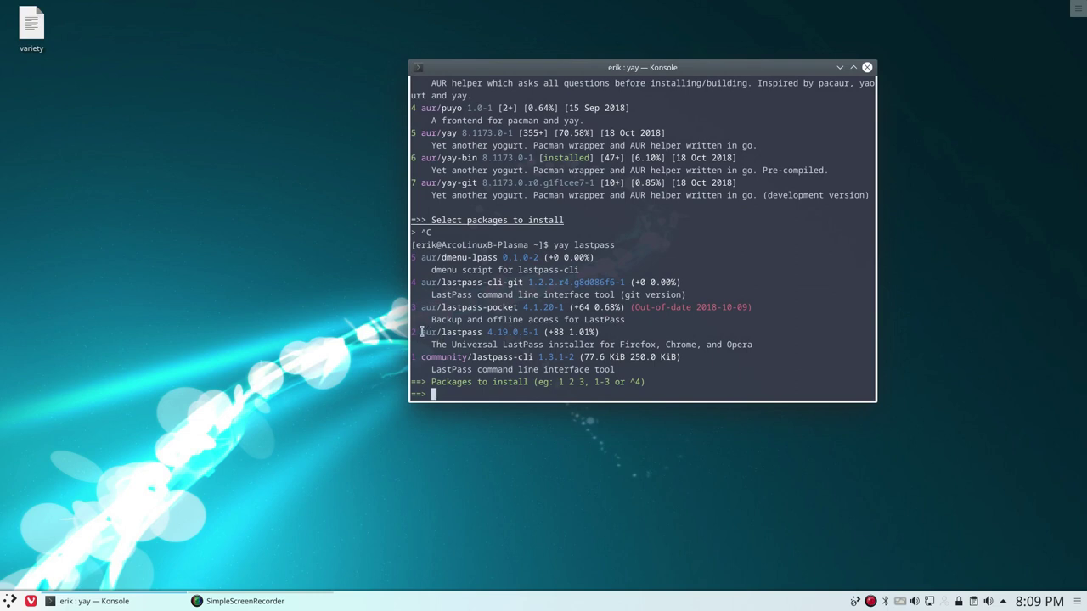
drag(429, 331, 409, 332)
click(443, 395)
text(2)
key(Return)
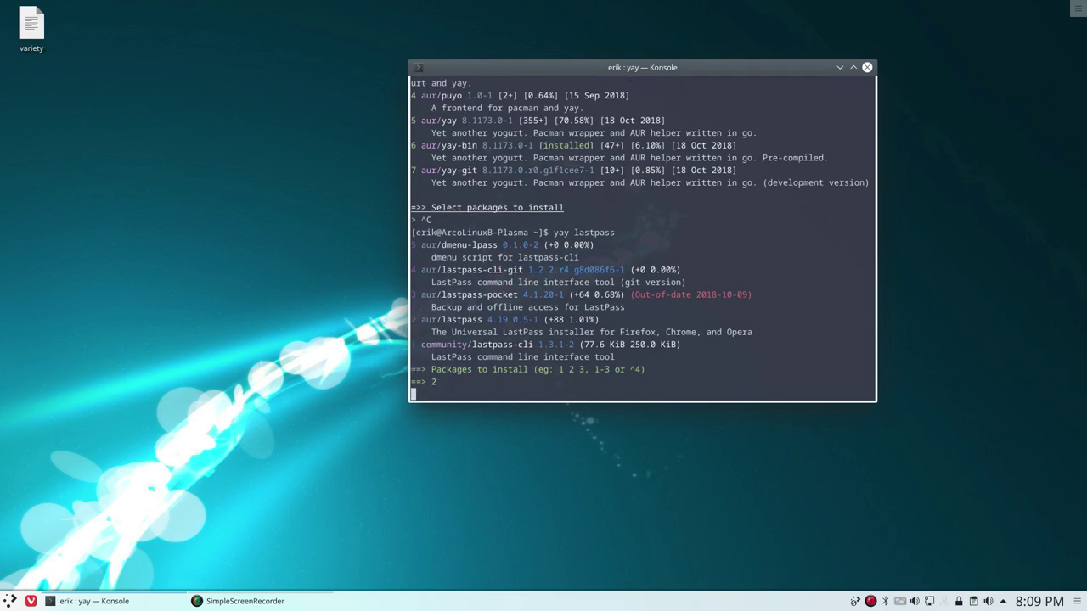
key(Return)
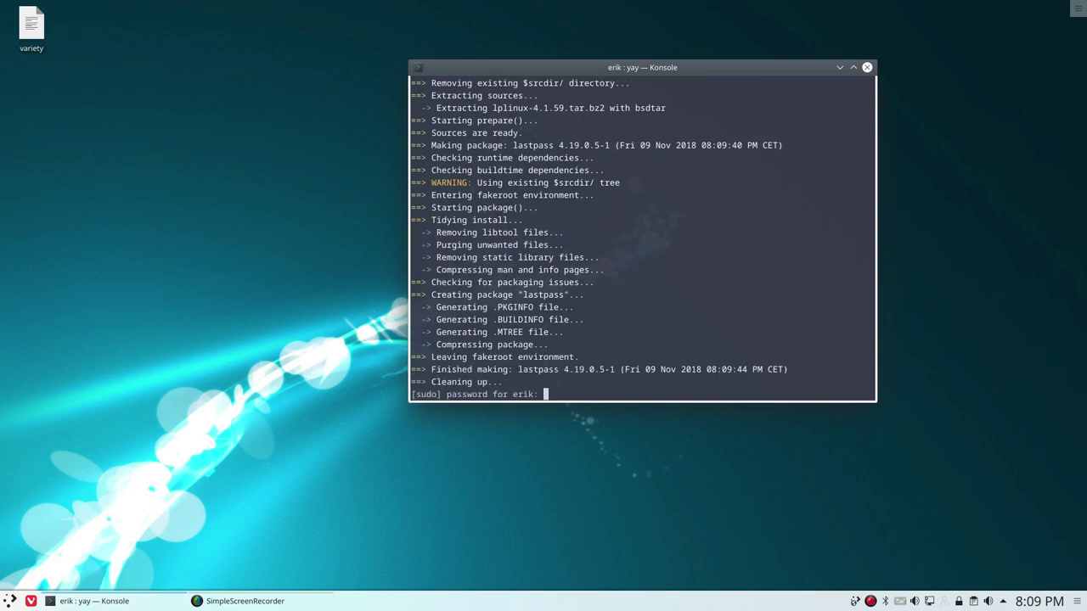
key(Return)
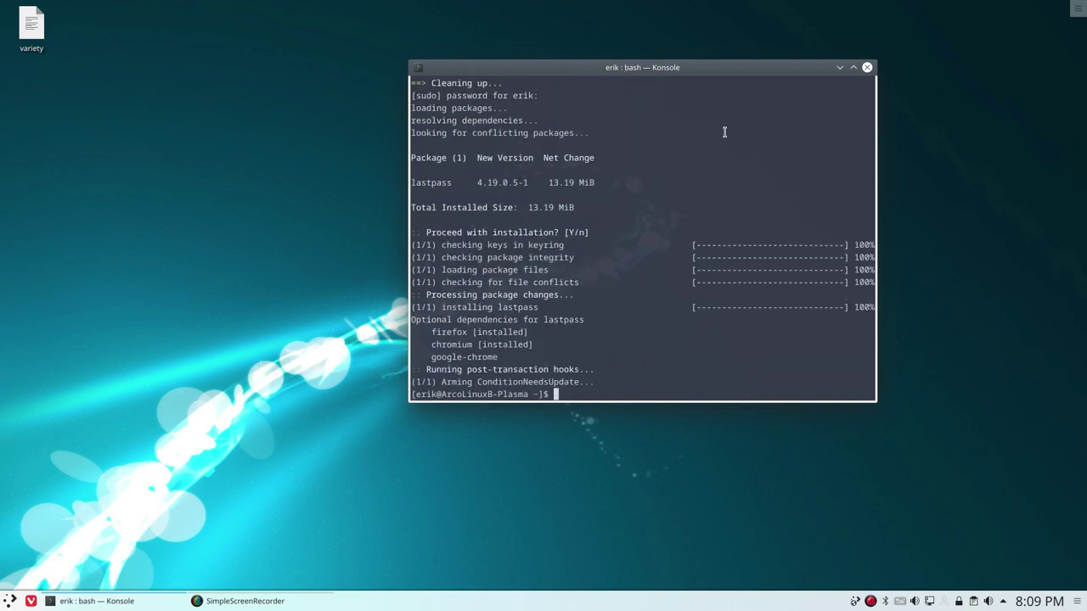
Step: Close Konsole and relaunch Firefox from the launcher by searching 'firef'
click(867, 67)
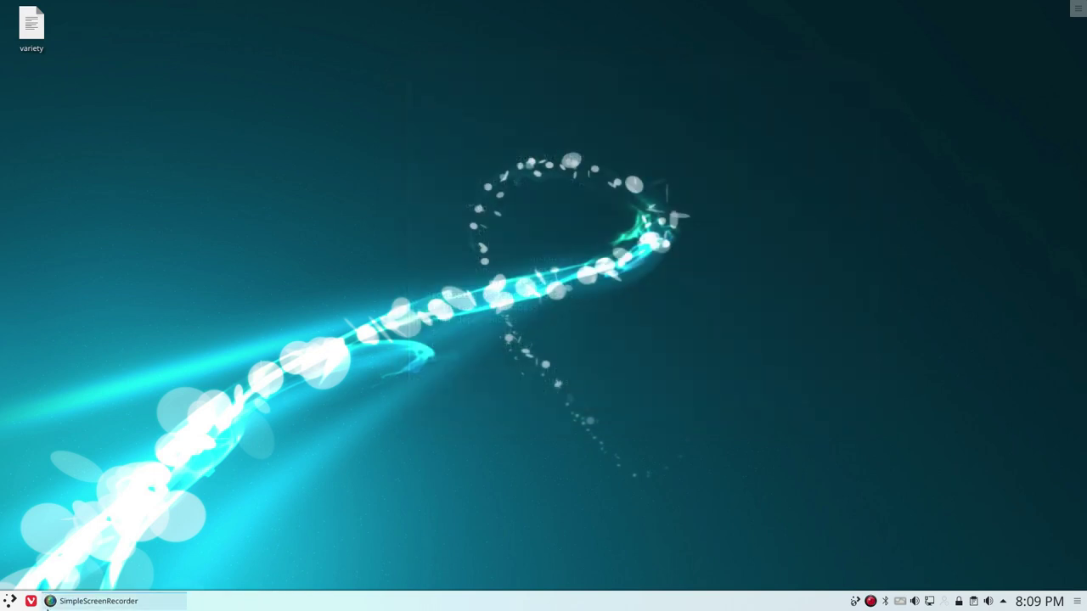
click(7, 600)
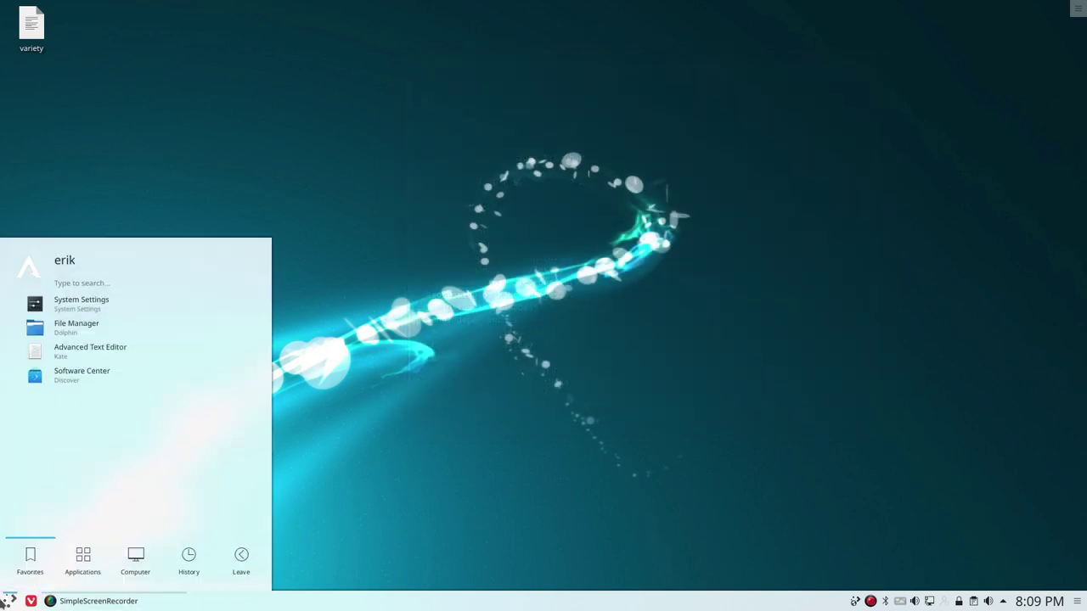
text(firef)
key(Return)
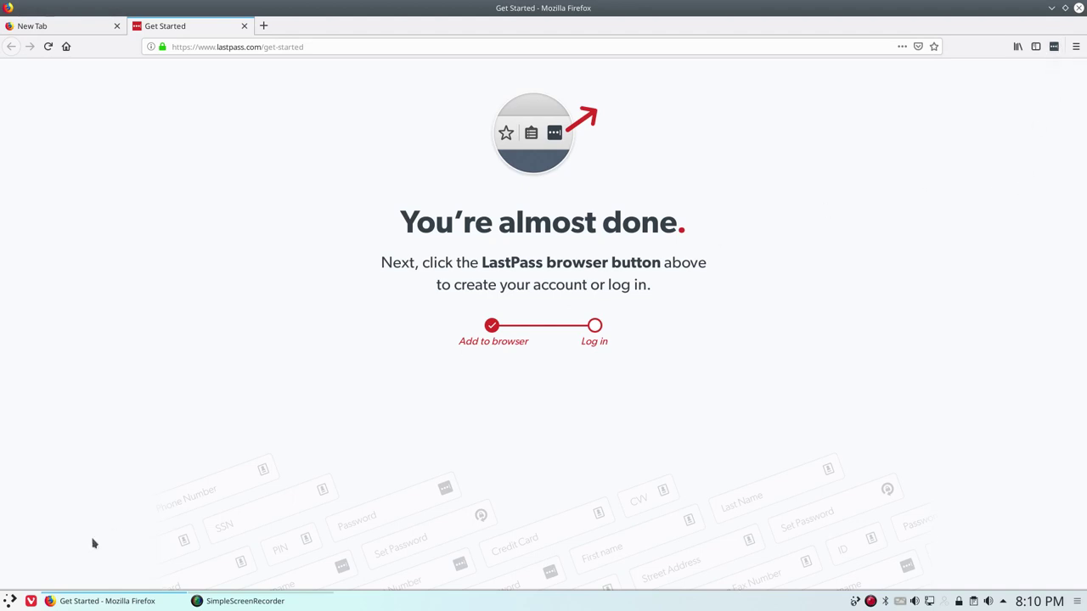
click(10, 601)
text(c)
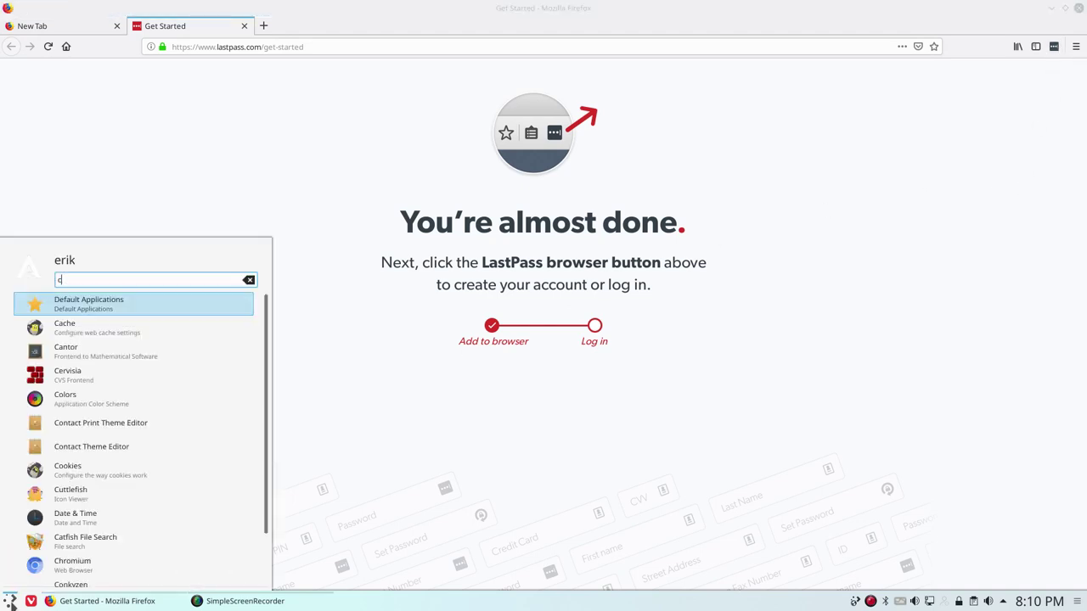
text(h)
key(Return)
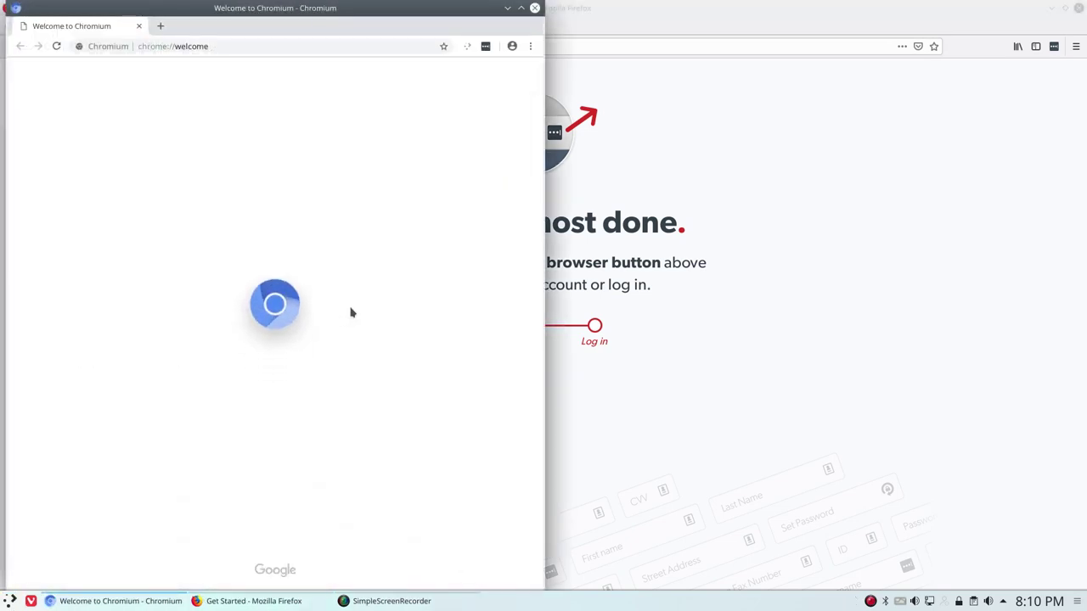
click(534, 8)
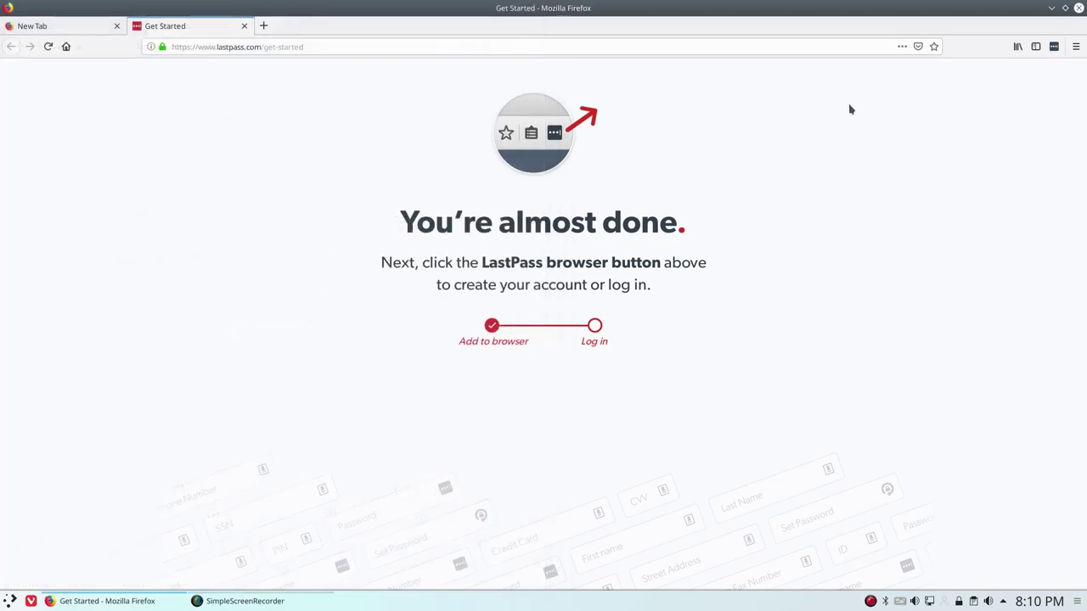
Step: Bring up the LastPass login form, then open Firefox's menu to reach Sign in to Sync
click(1053, 46)
click(921, 219)
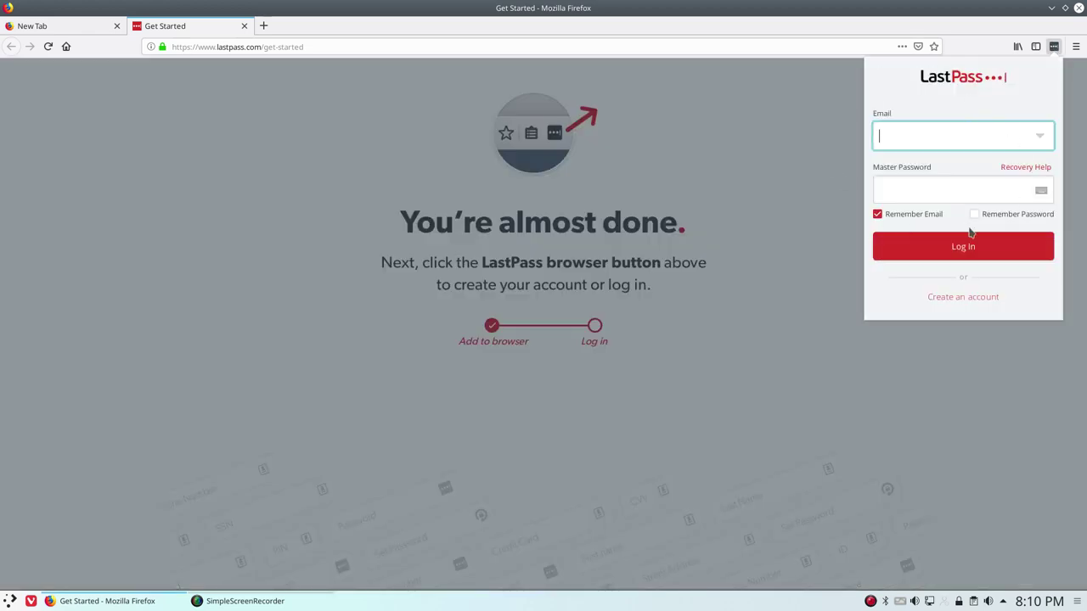
click(1075, 46)
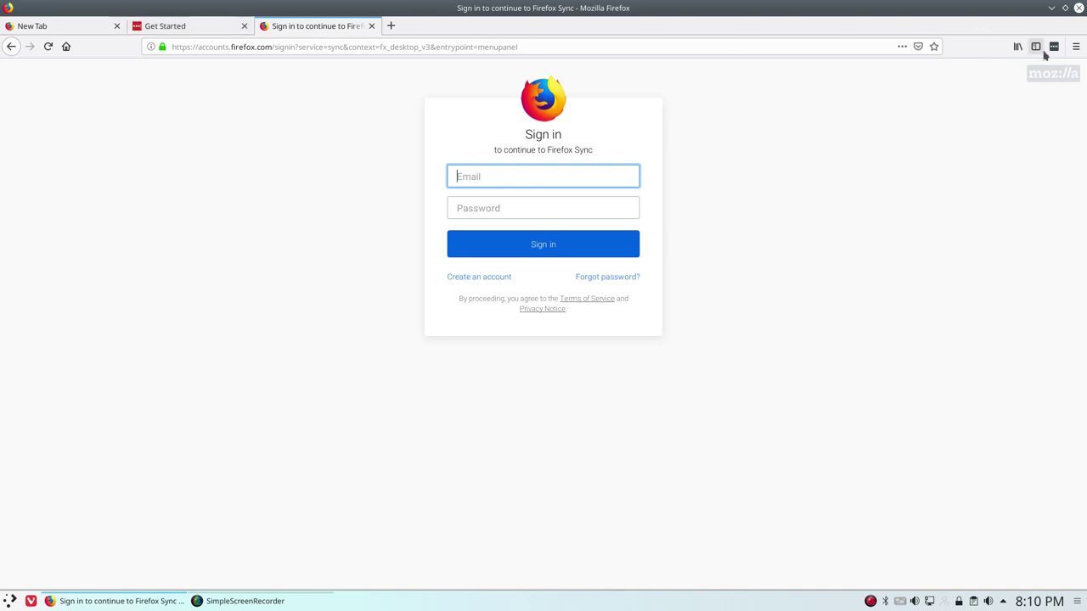
Step: Choose Sign in to Sync and click Sign In on the Firefox Account settings page
click(1076, 47)
click(960, 68)
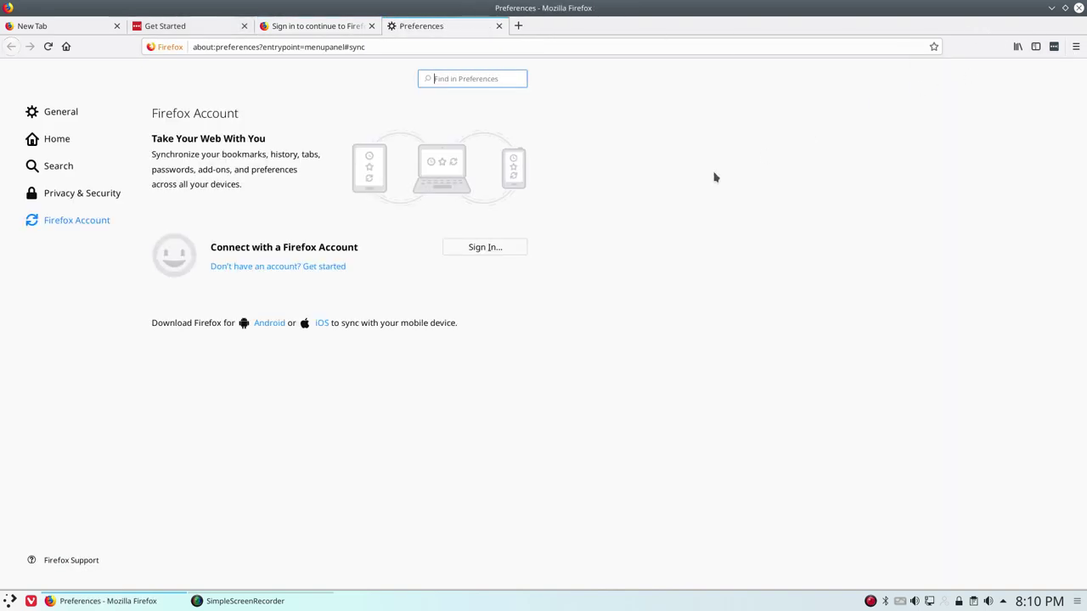
click(459, 252)
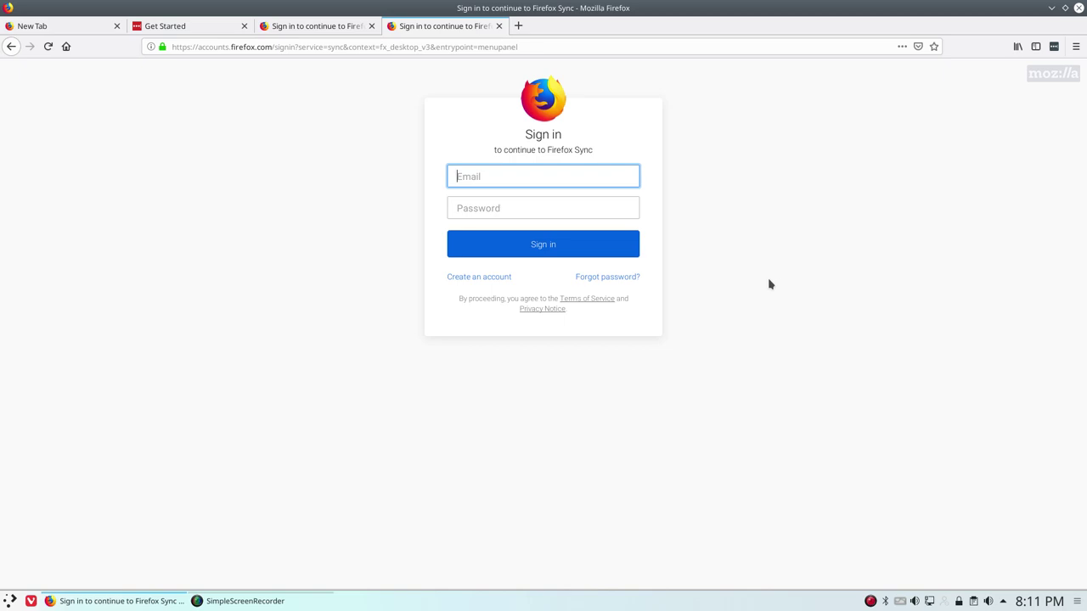
click(183, 118)
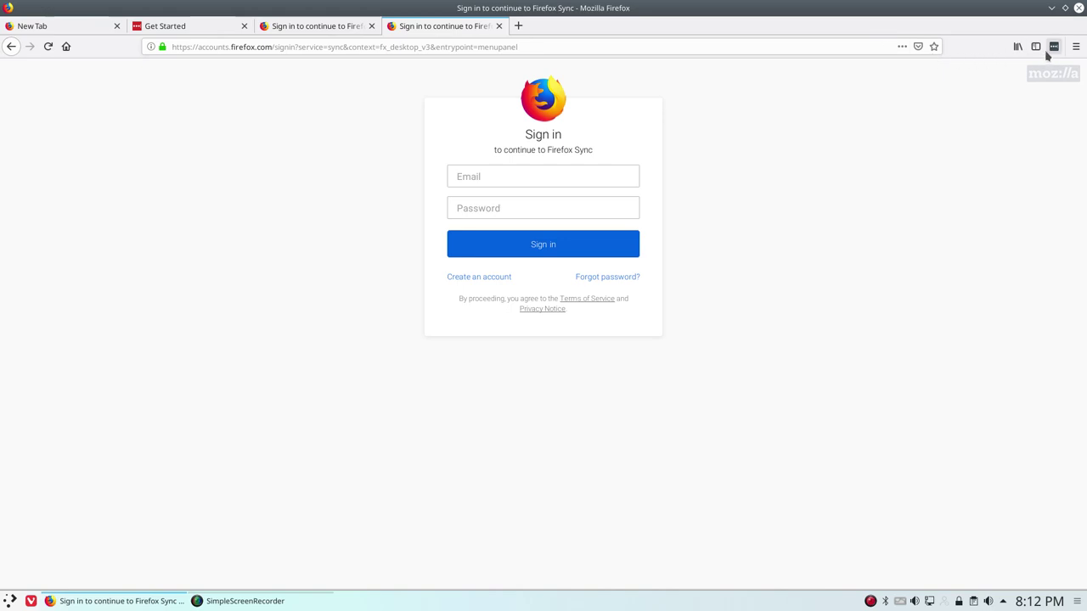
Step: Open the LastPass toolbar panel's login form, then dismiss the panel with Escape
click(1054, 47)
click(920, 218)
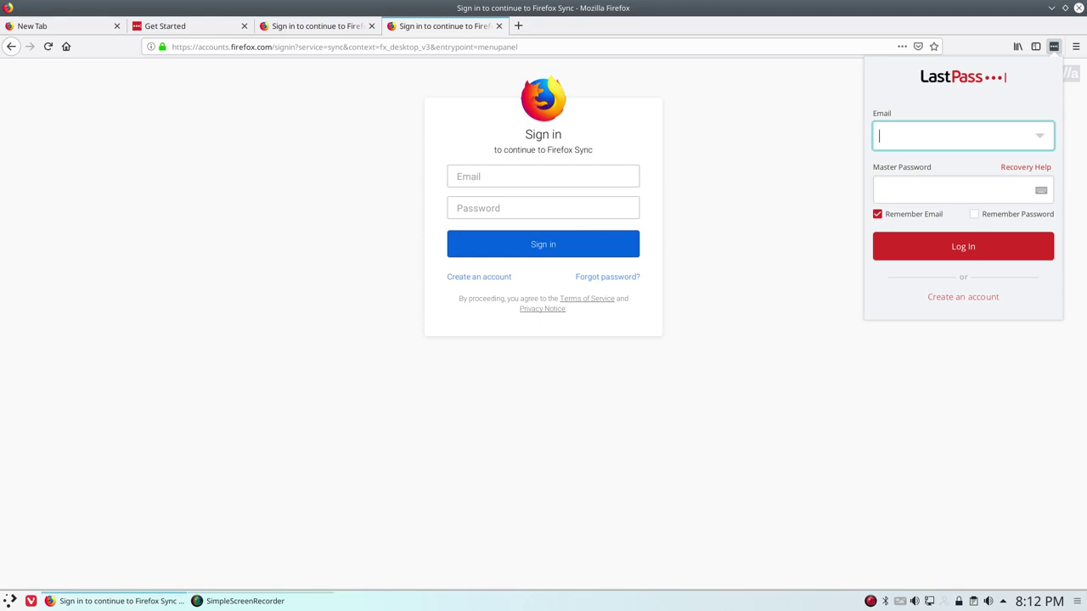
key(Escape)
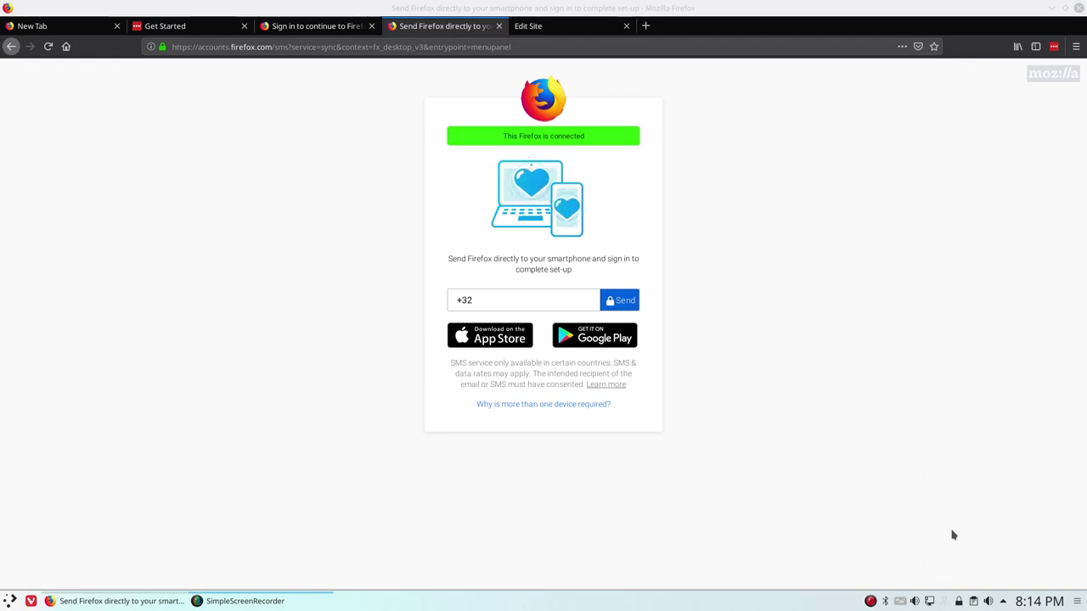
Step: Show the Bookmarks Toolbar via View > Toolbars and delete its Getting Started bookmark
click(155, 187)
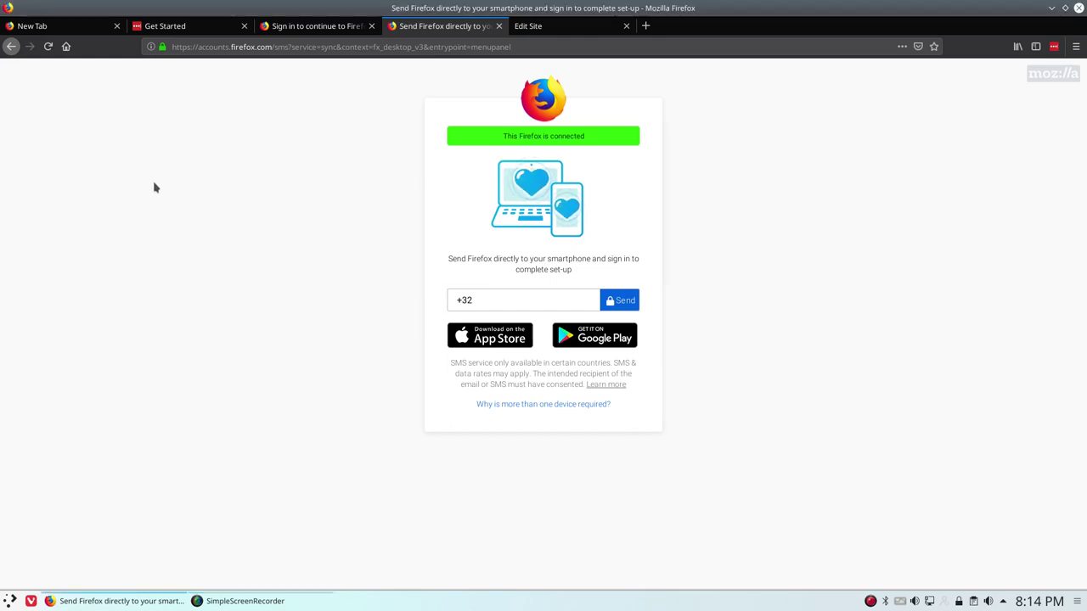
key(alt)
click(130, 25)
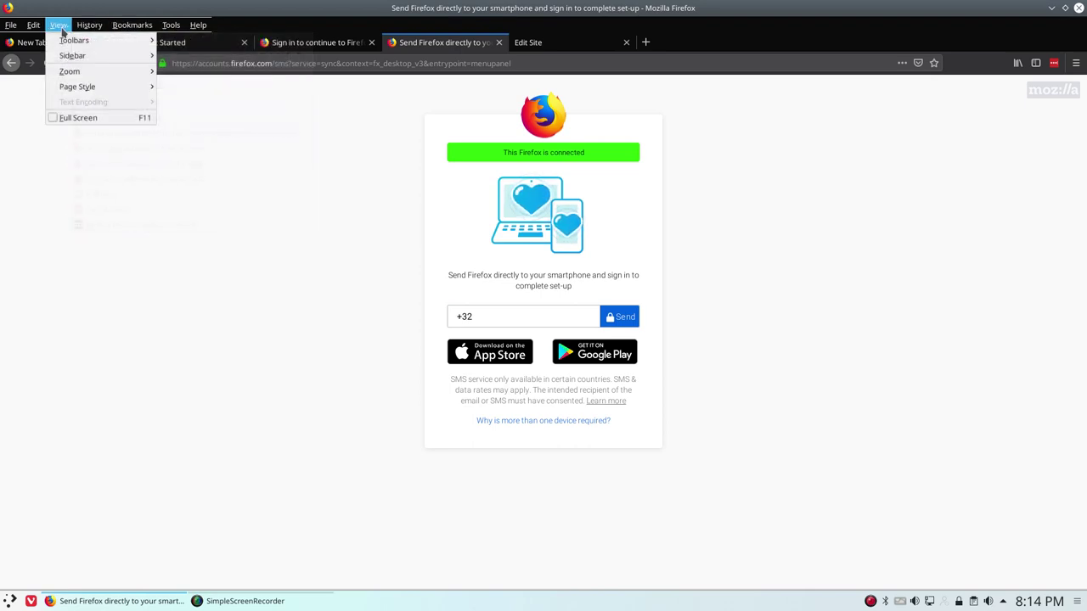
mouse_move(73, 39)
click(182, 56)
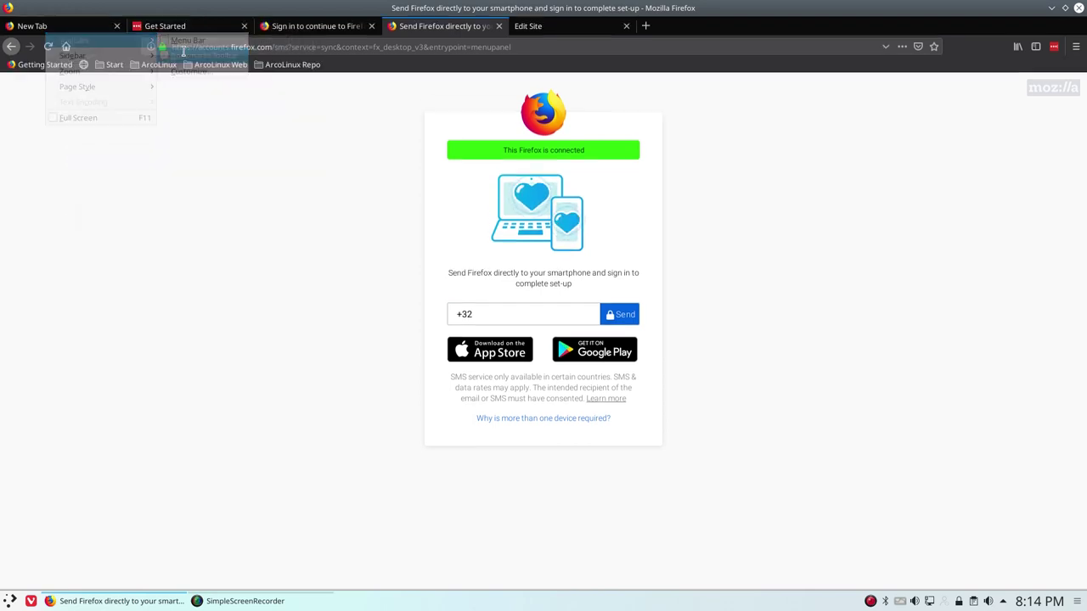
right_click(42, 67)
click(88, 230)
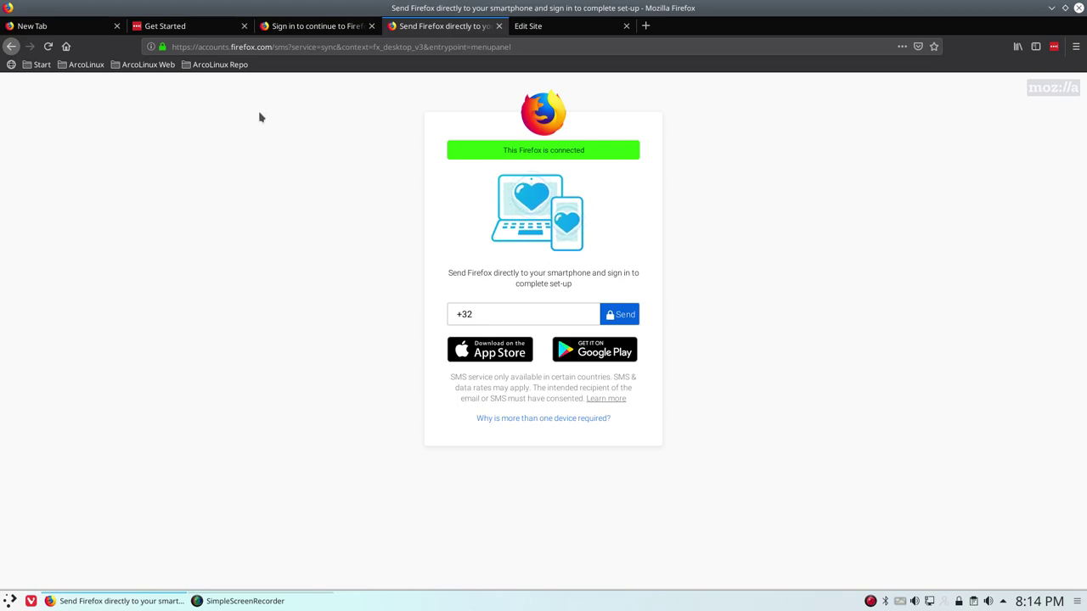
Step: Close the Edit Site, Sync and LastPass tabs, then load the synced homepage tabs with Home
click(626, 26)
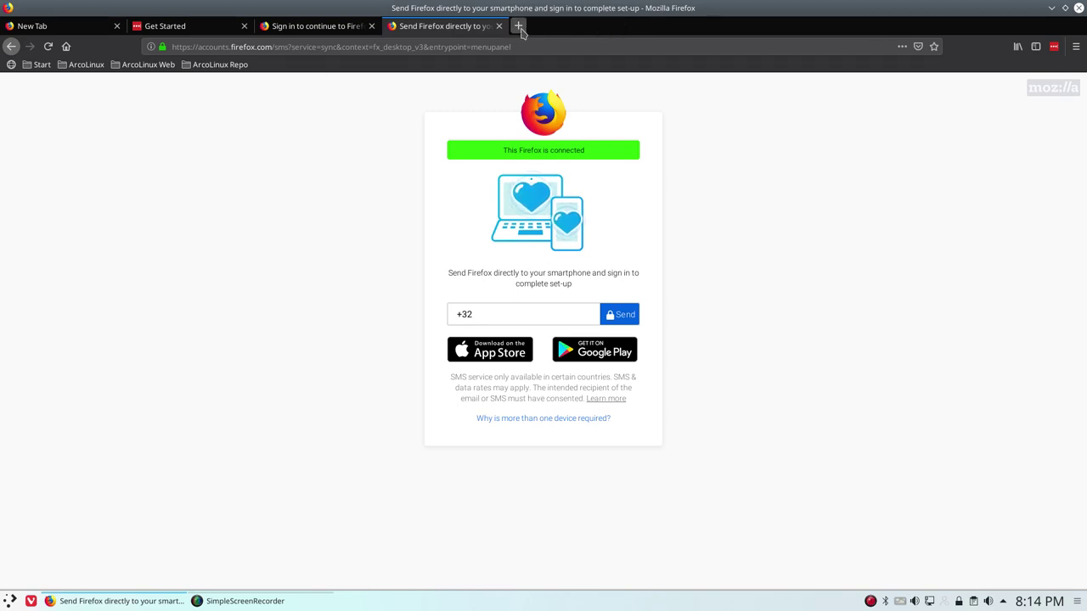
click(499, 26)
click(370, 26)
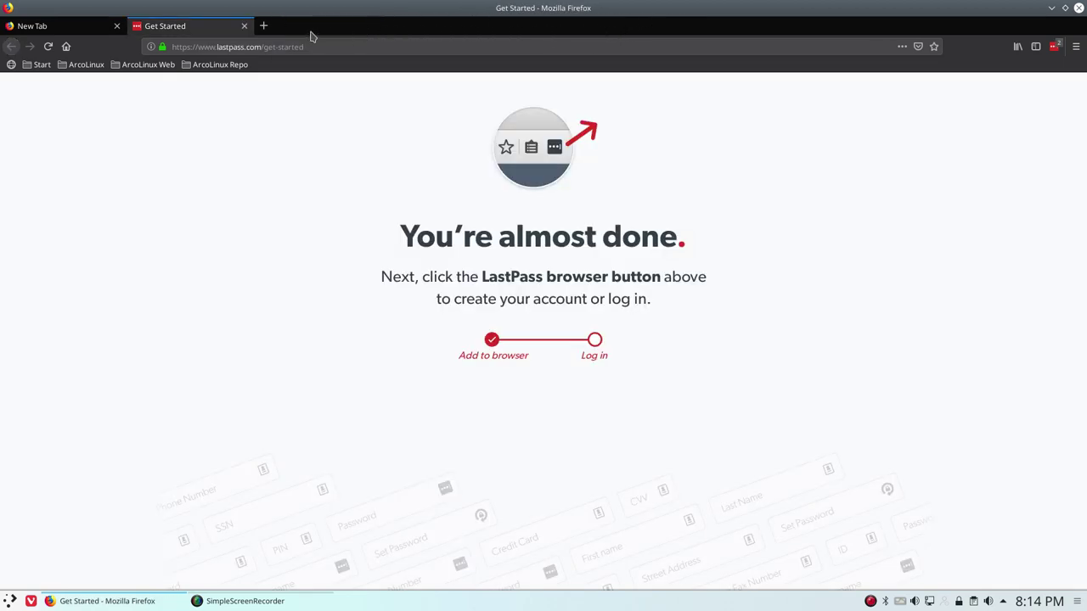
click(244, 26)
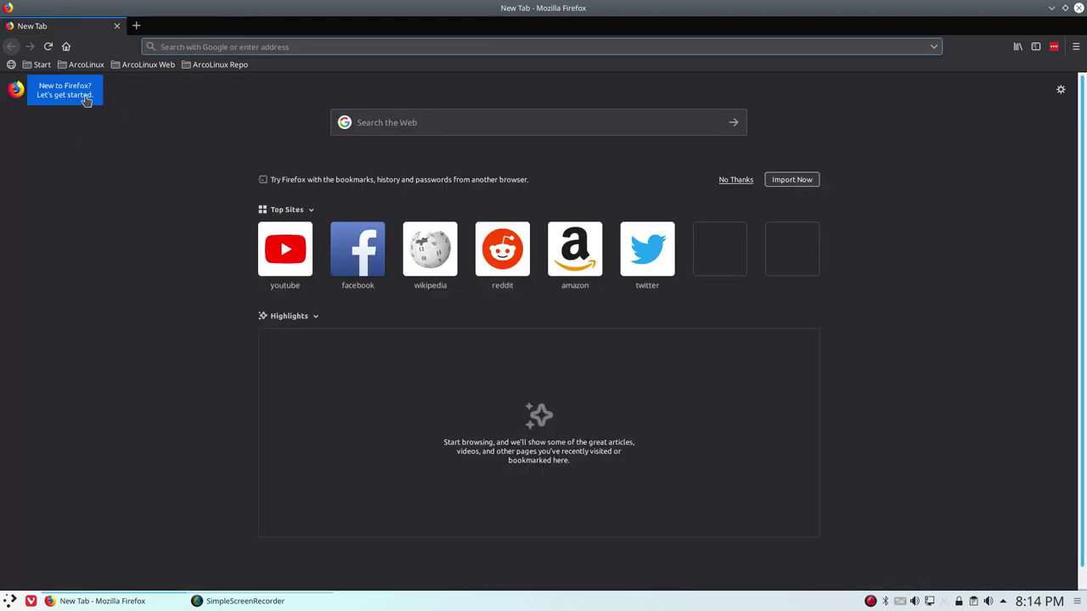
click(66, 47)
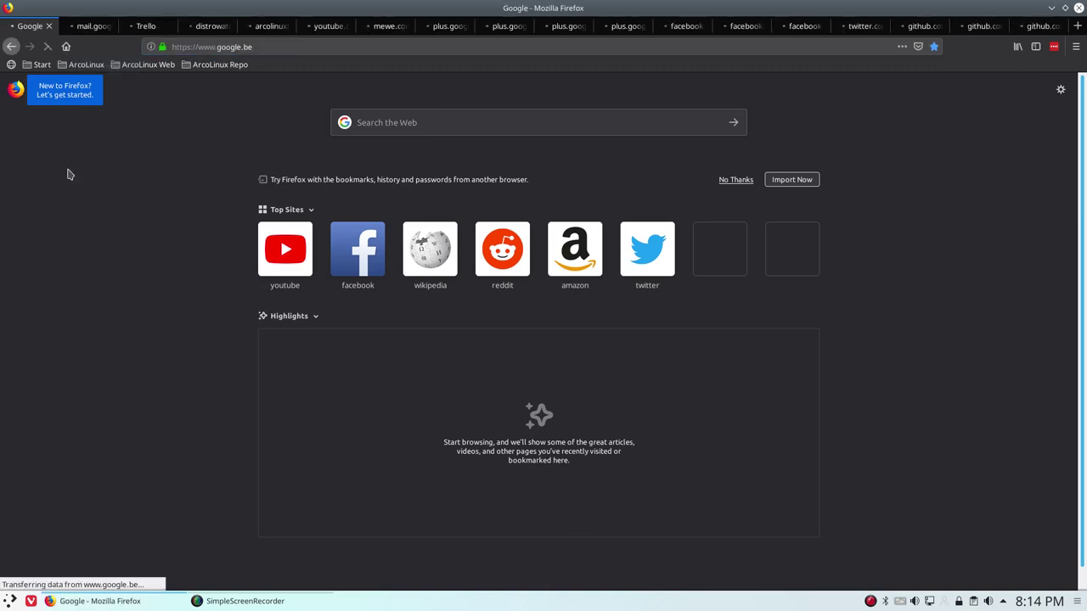